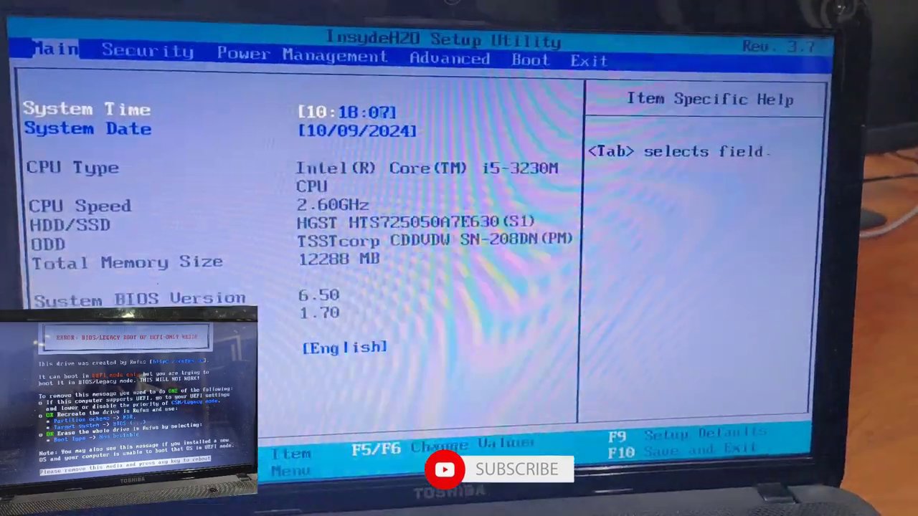
Step: Exit BIOS setup without saving and boot from the SanDisk USB drive via the F12 menu
key(Escape)
key(Return)
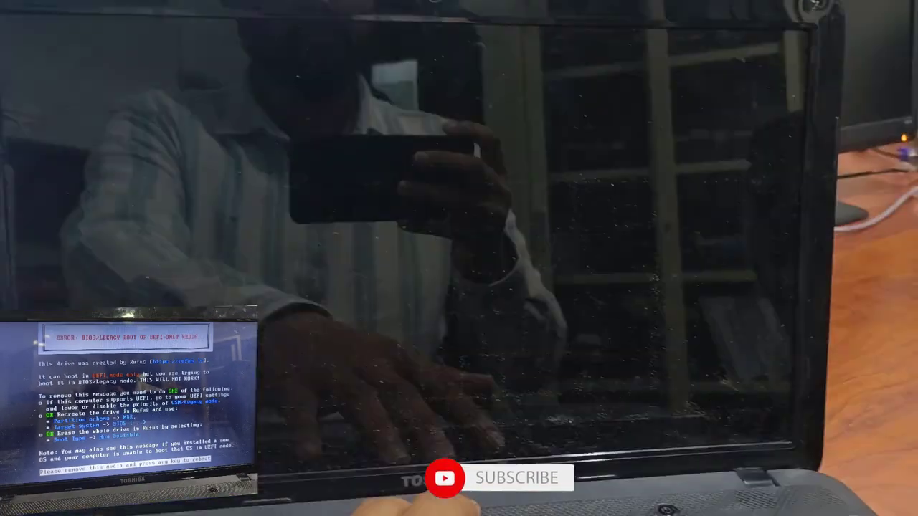
key(F12)
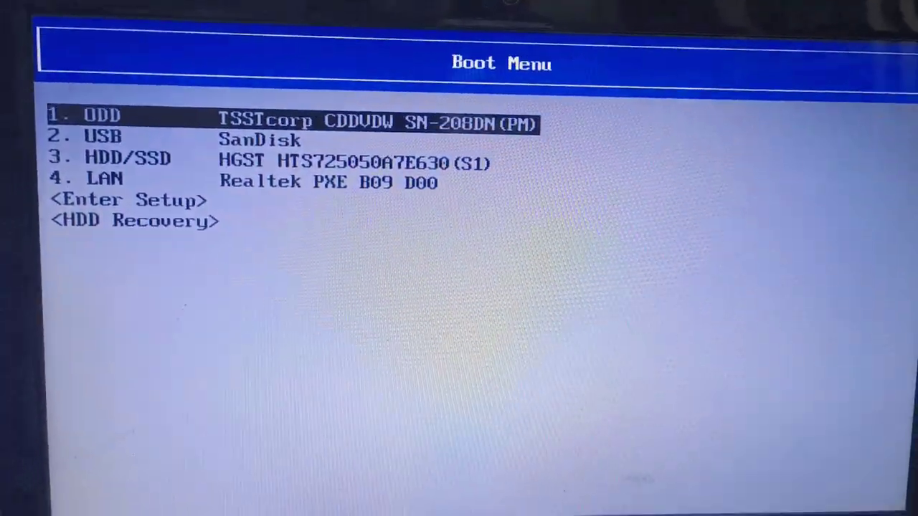
key(Down)
key(Return)
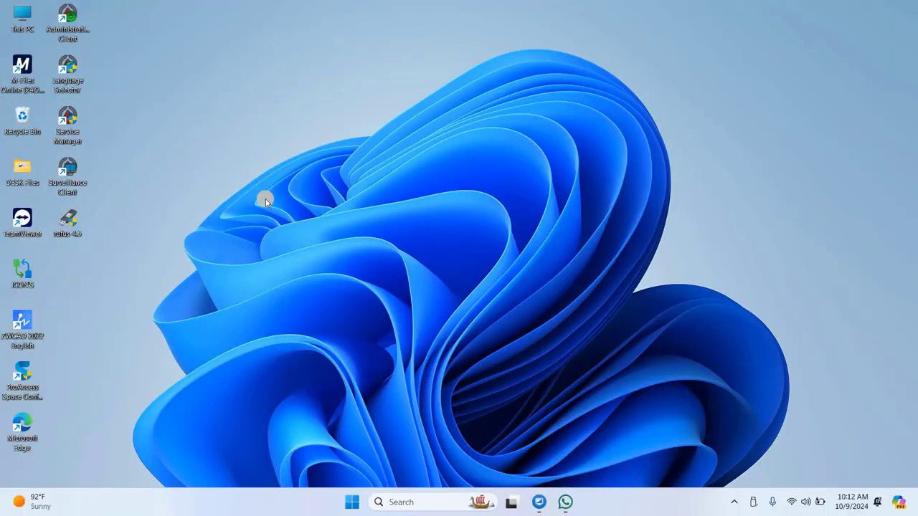
Step: Launch the rufus 4.5 desktop shortcut with Run as administrator
click(70, 229)
right_click(70, 227)
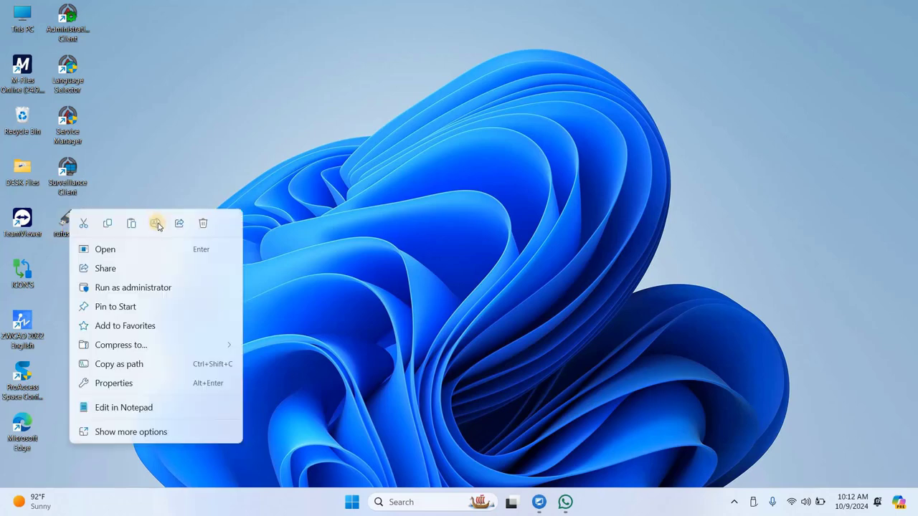
click(59, 229)
right_click(58, 228)
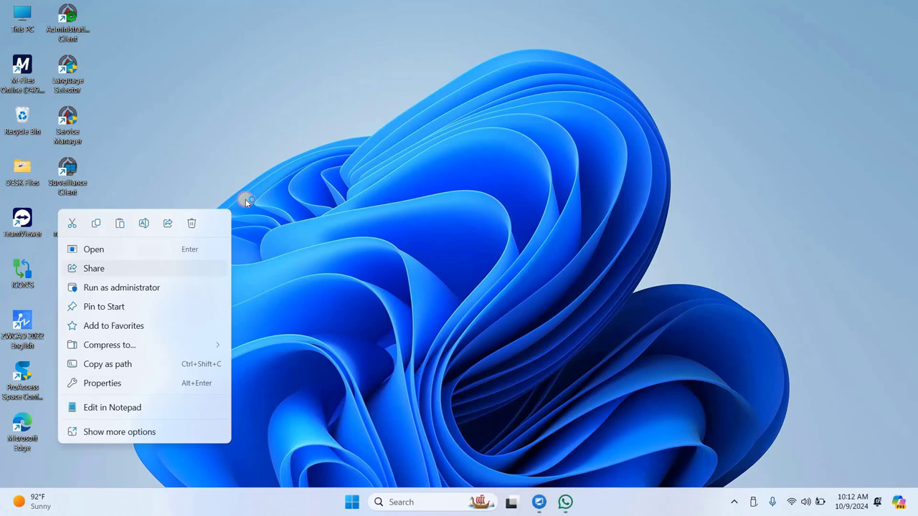
click(122, 288)
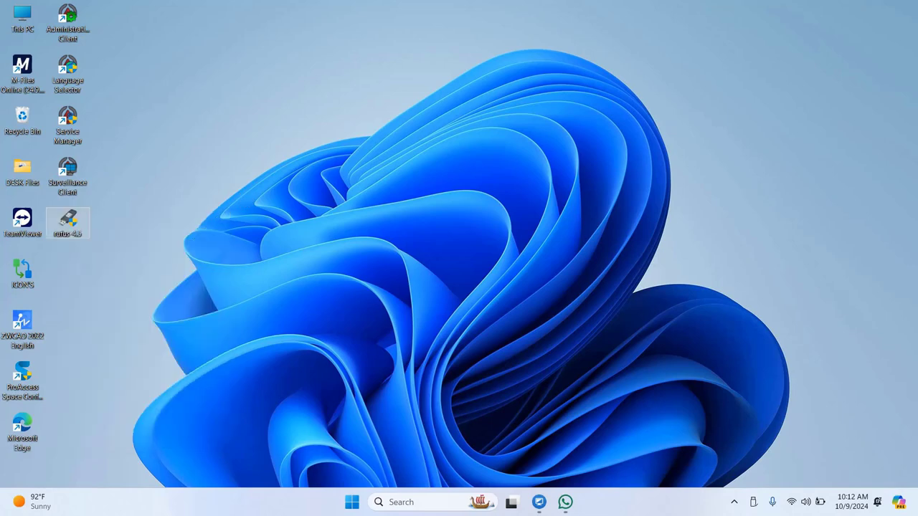
click(367, 237)
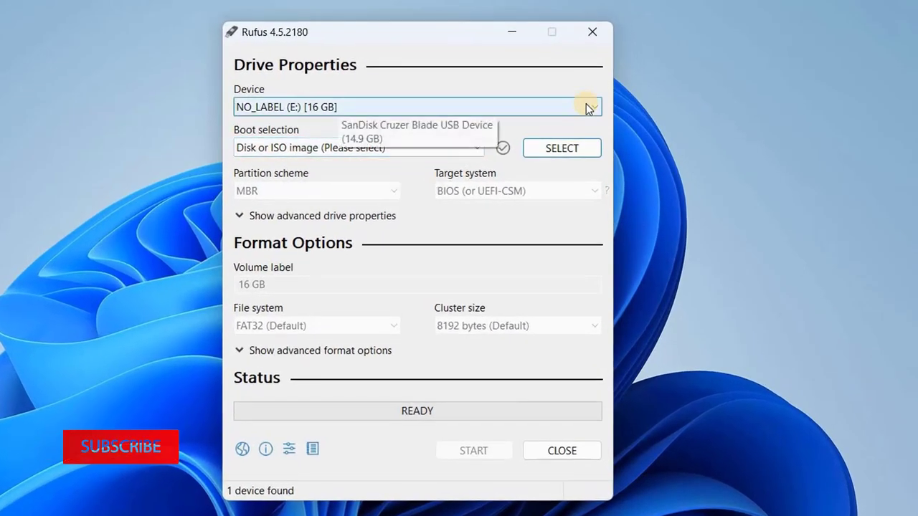
Step: Pick the 16 GB NO_LABEL (E:) drive and load the Windows 10 ISO from Downloads
click(600, 102)
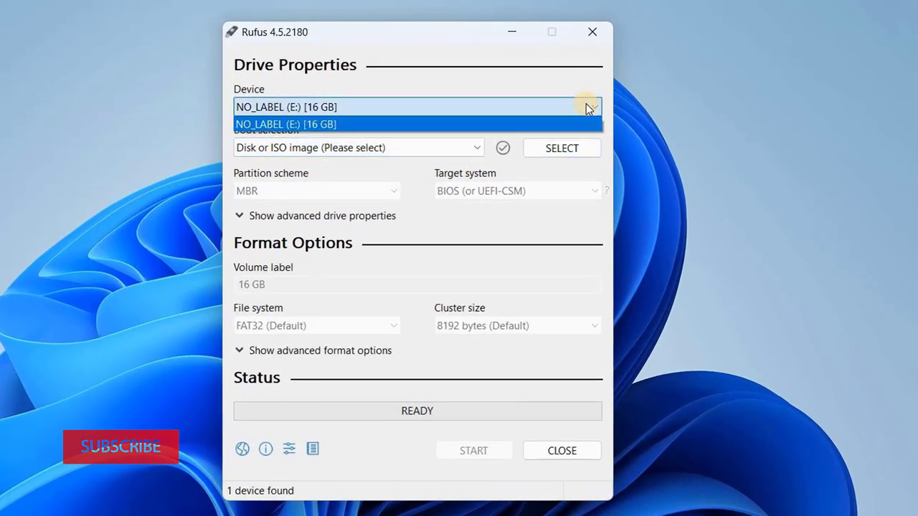
click(533, 123)
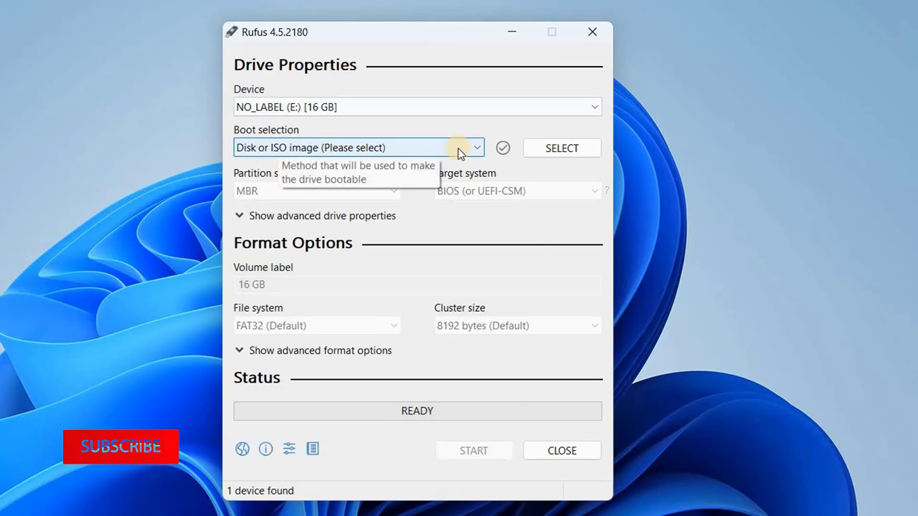
click(459, 151)
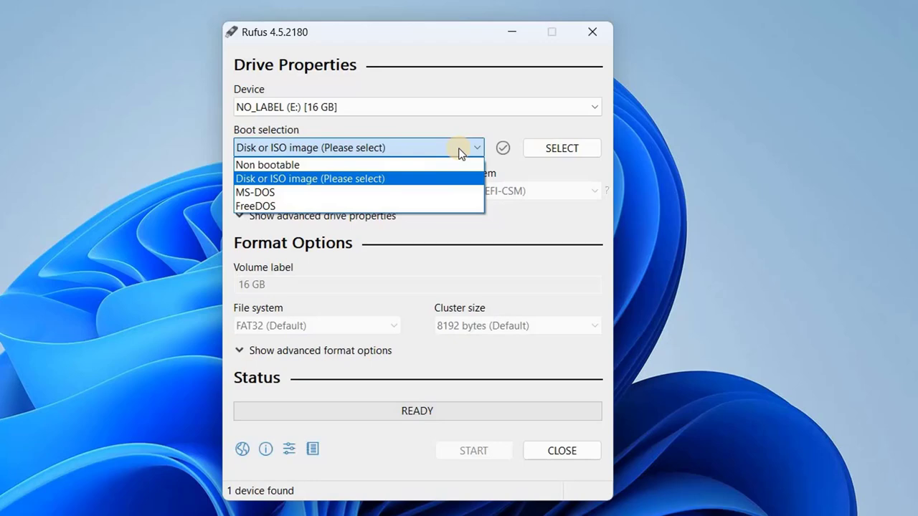
click(562, 149)
click(562, 149)
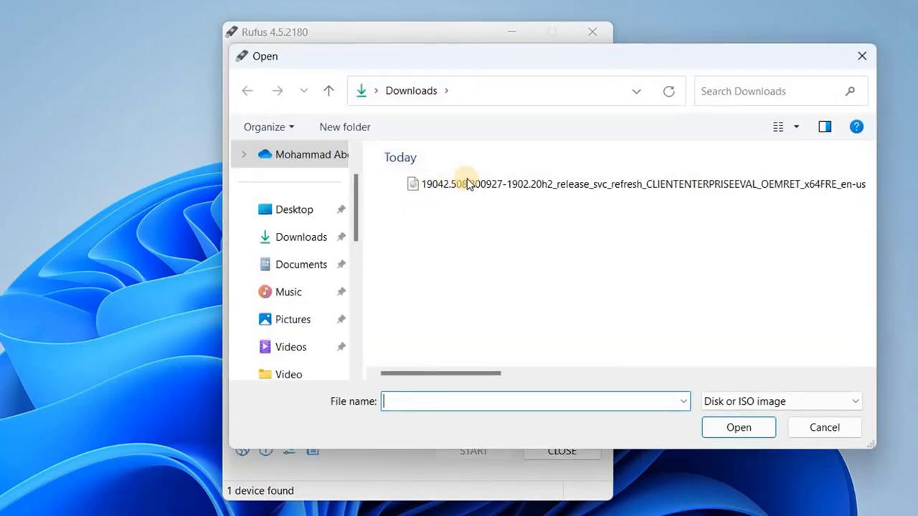
click(465, 183)
click(722, 426)
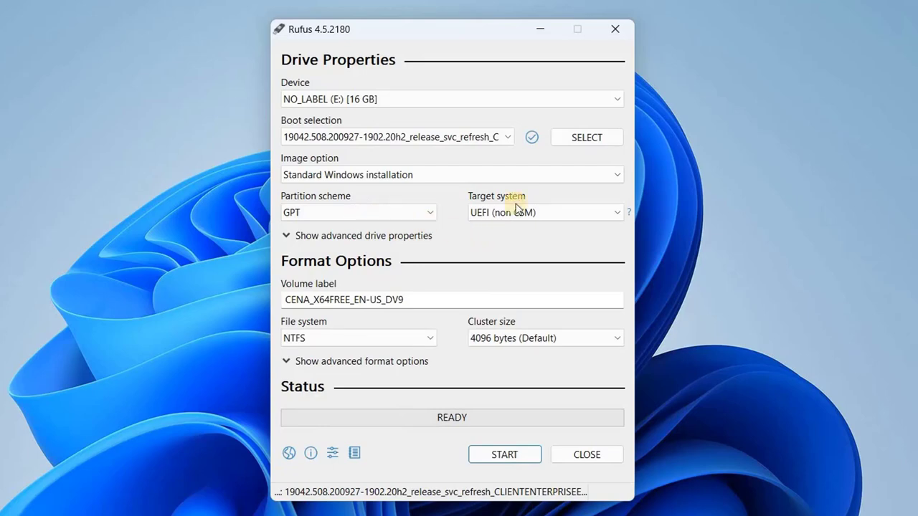
Step: Keep Standard Windows installation, set partition scheme to MBR and target system to BIOS (or UEFI-CSM)
click(606, 178)
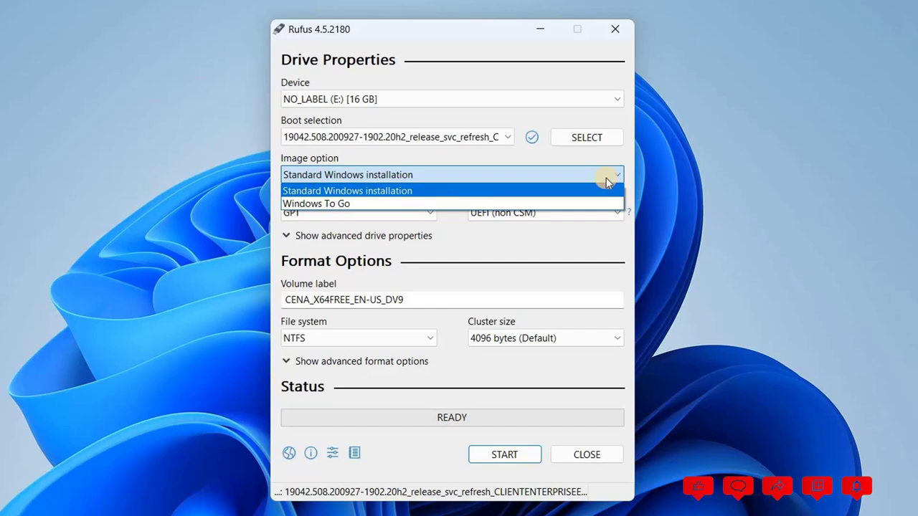
click(491, 192)
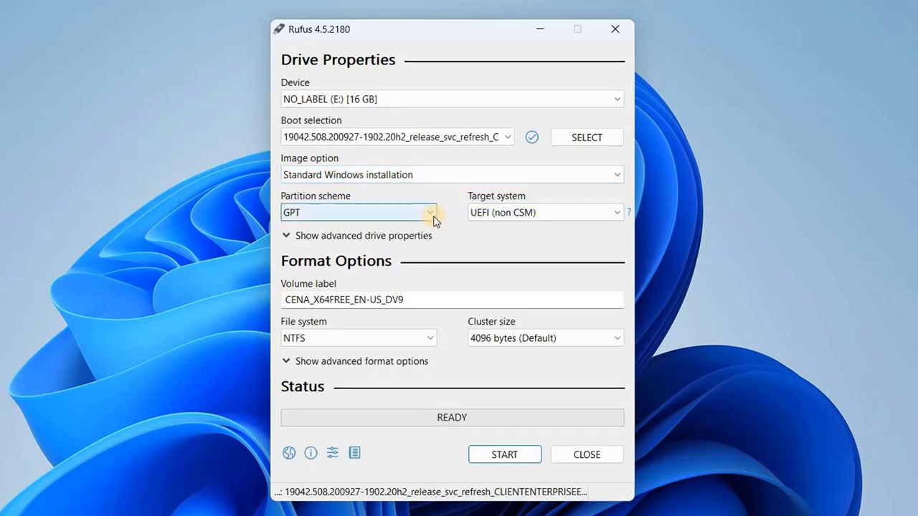
click(433, 215)
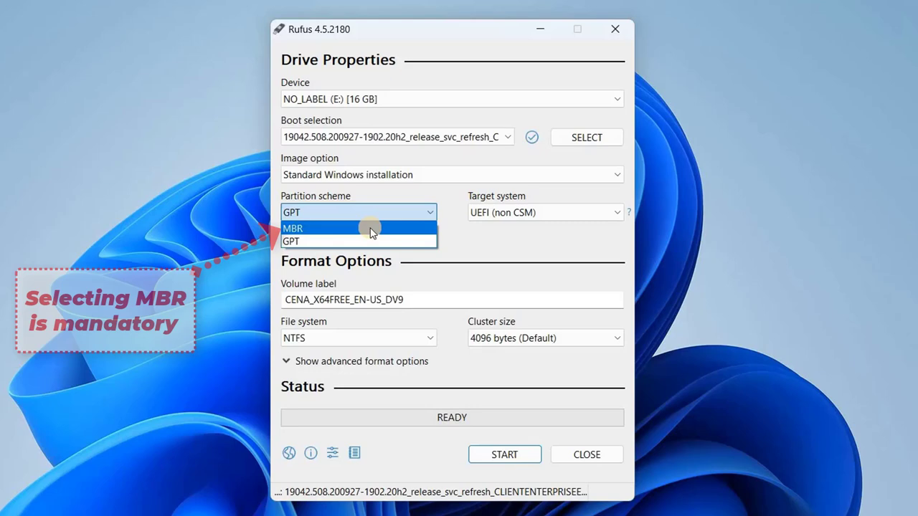
click(531, 215)
click(602, 214)
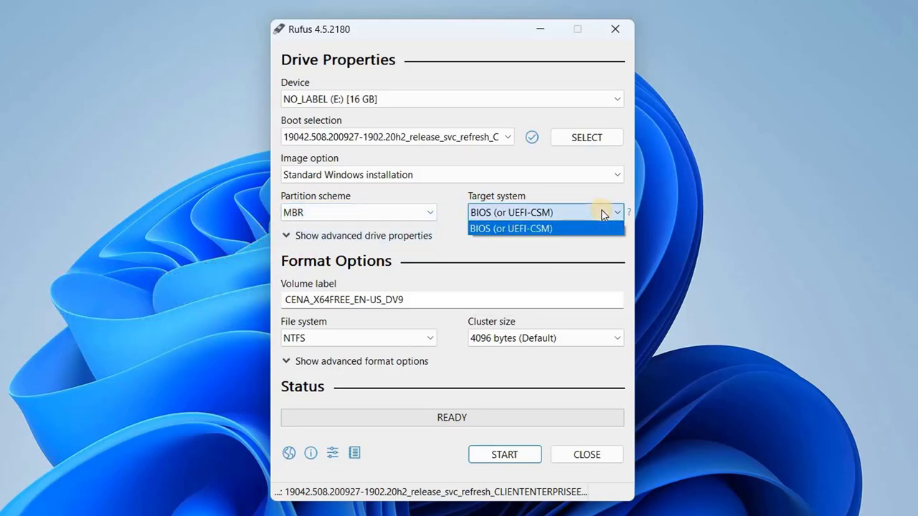
click(513, 229)
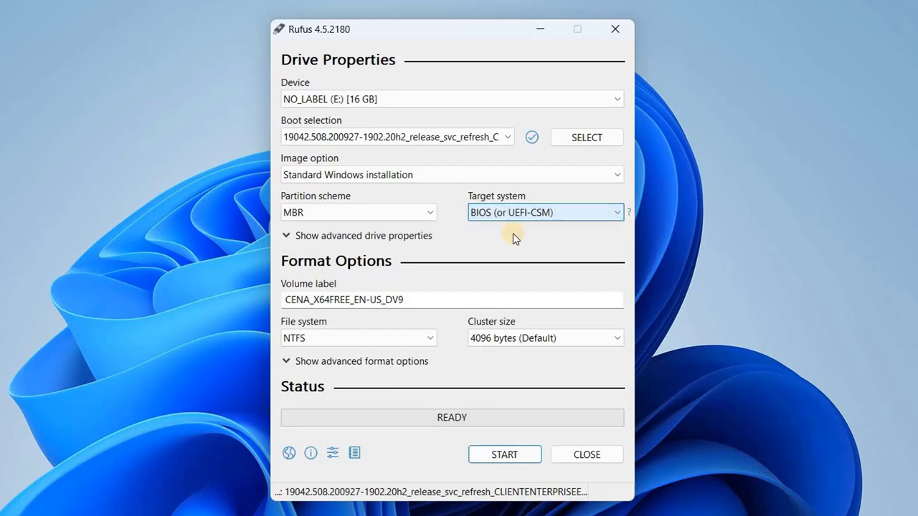
Step: Start writing the ISO, accepting no customizations and the data-destruction warning
click(501, 456)
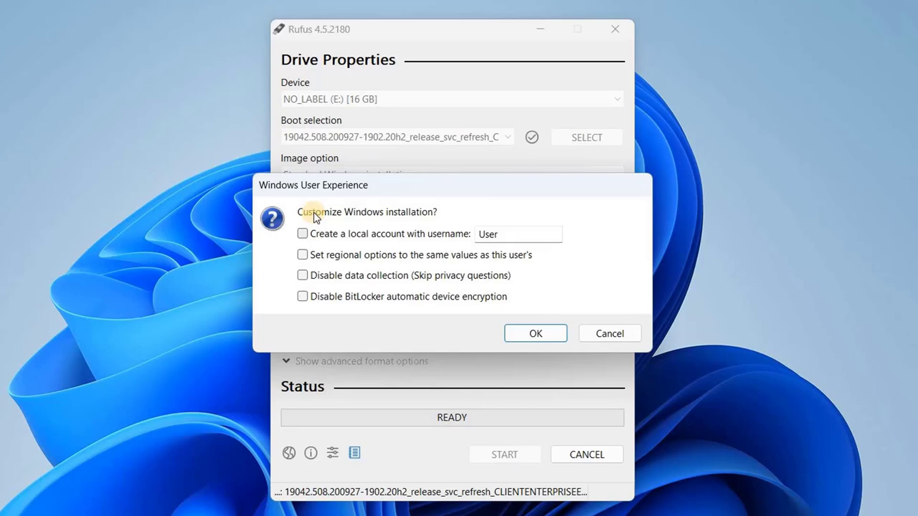
click(551, 338)
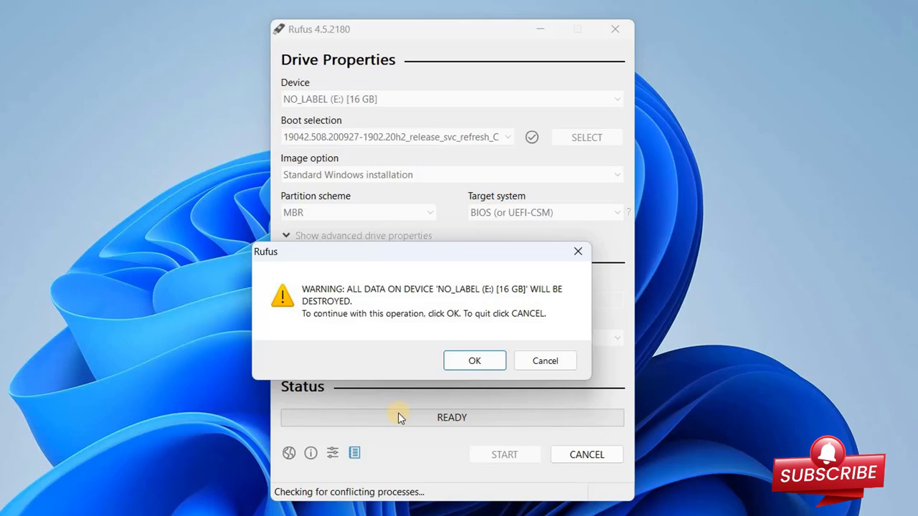
click(472, 361)
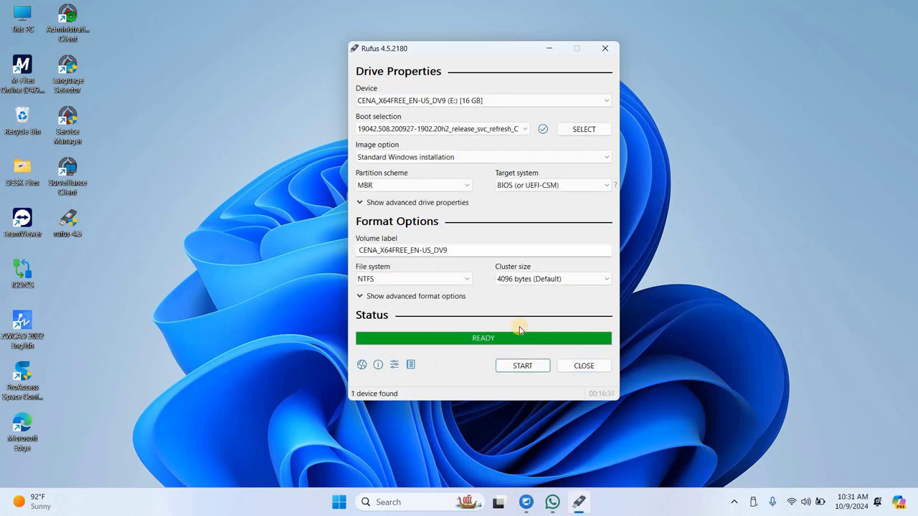
Step: Close Rufus and safely eject the Cruzer Blade USB drive from the tray
click(578, 367)
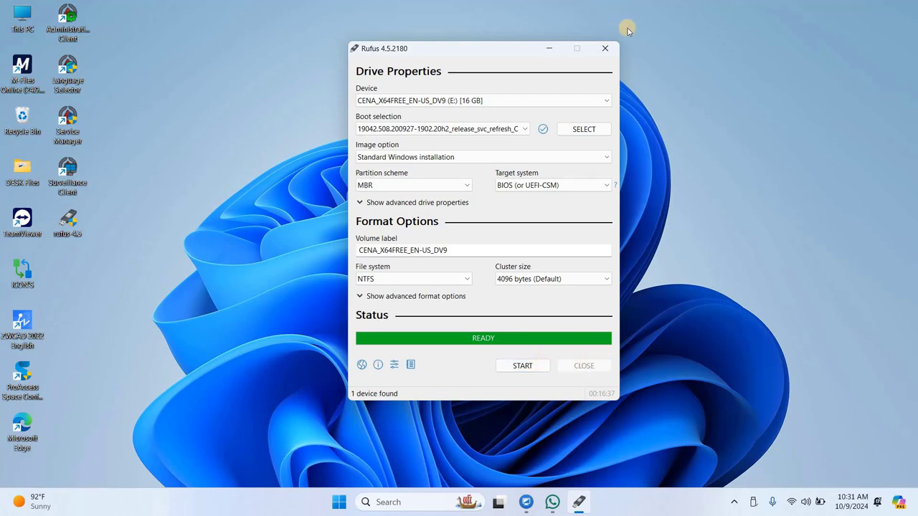
click(754, 502)
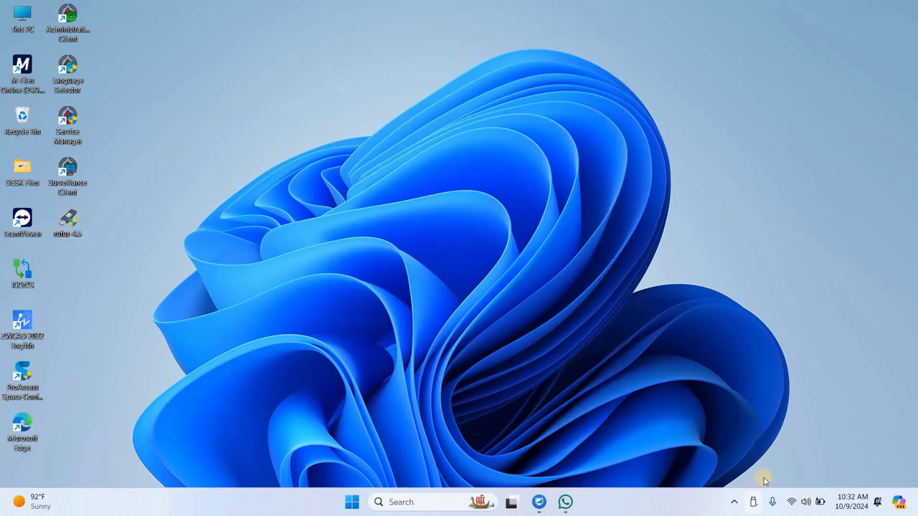
click(752, 504)
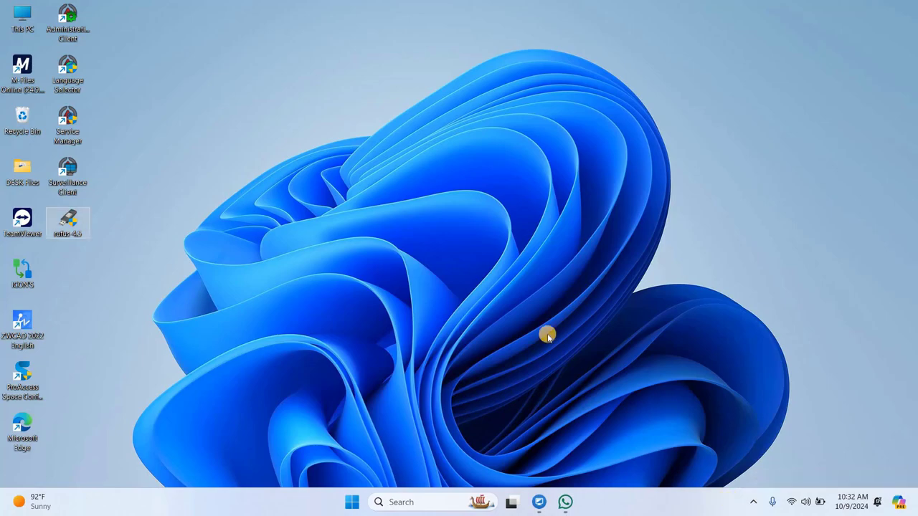